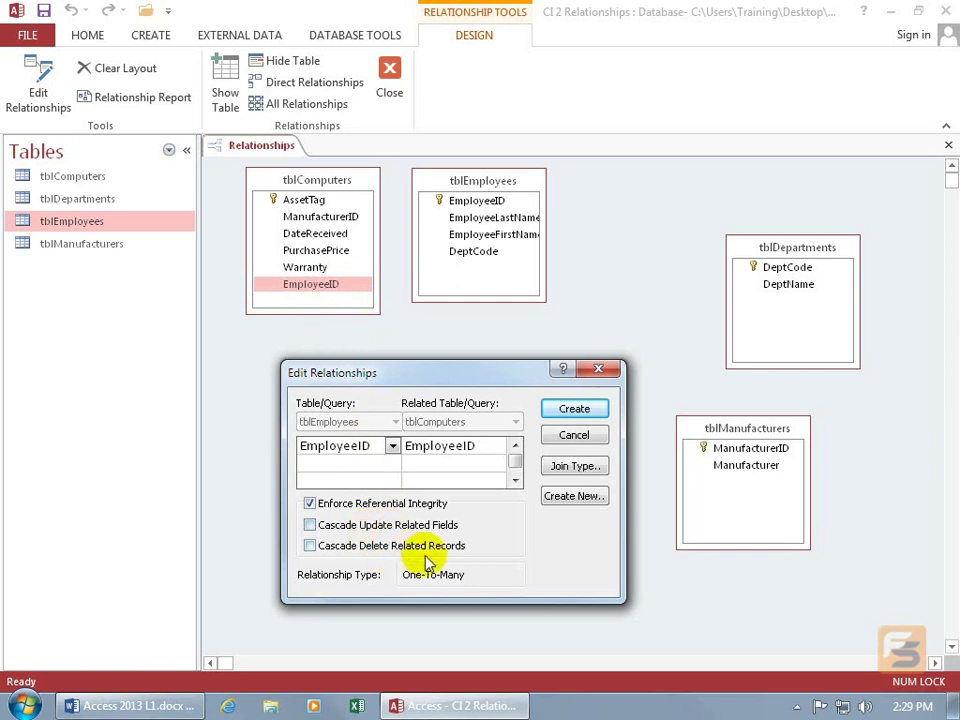
Enable cascade update and cascade delete, and create the one-to-many EmployeeID relationship from tblEmployees to tblComputers
{"action": "left_click", "coordinate": [311, 525]}
{"action": "left_click", "coordinate": [310, 546]}
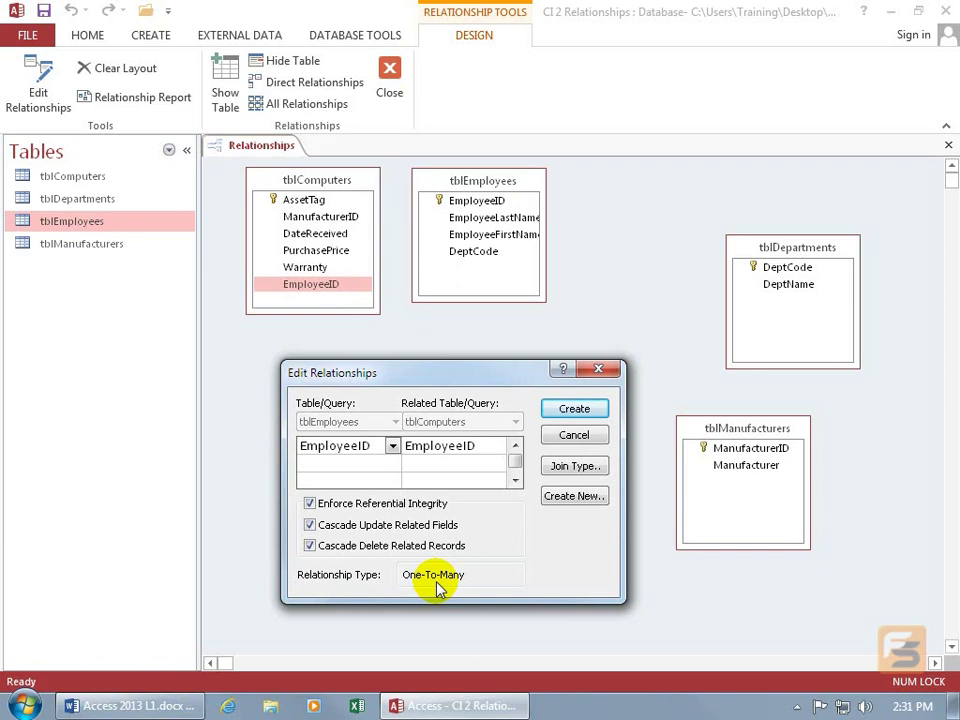
{"action": "left_click", "coordinate": [566, 408]}
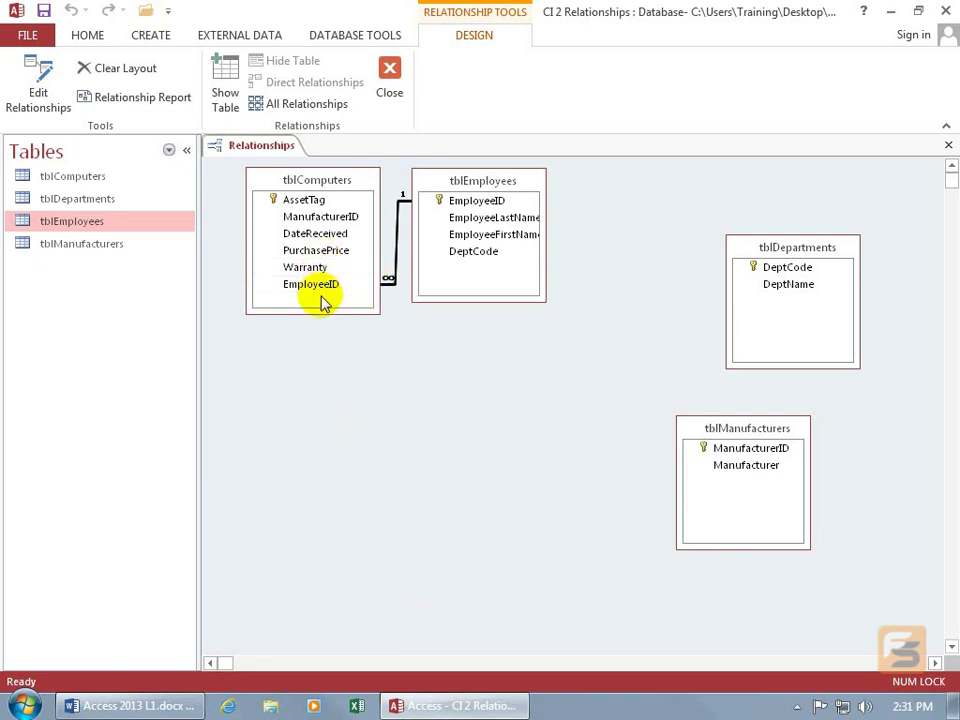
Move the tblEmployees table lower and farther from tblComputers so its EmployeeID lines up with the related EmployeeID field
{"action": "left_click", "coordinate": [479, 258]}
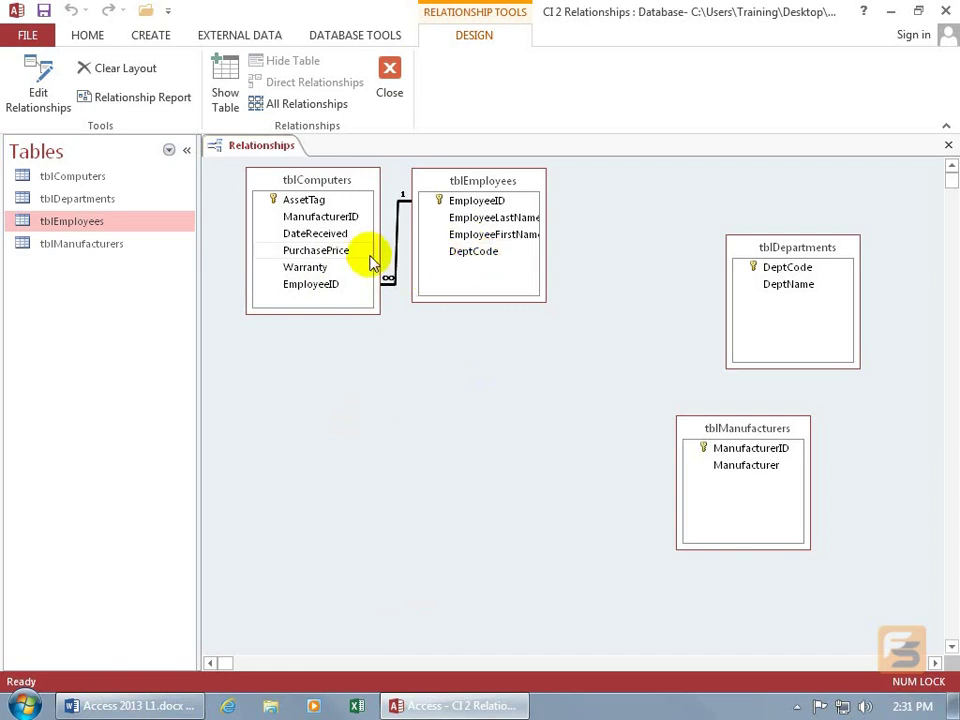
{"action": "left_click", "coordinate": [490, 186]}
{"action": "left_click_drag", "start_coordinate": [488, 186], "coordinate": [556, 263]}
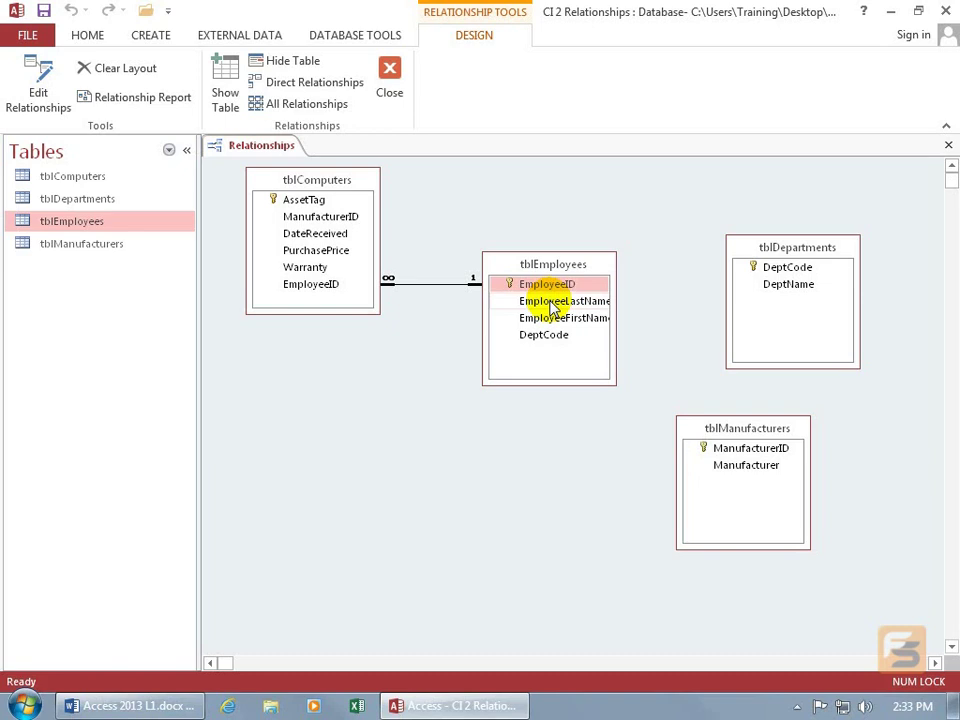
Review the settings of the relationship between tblComputers and tblEmployees without changing them, and delete that relationship permanently
{"action": "double_click", "coordinate": [427, 287]}
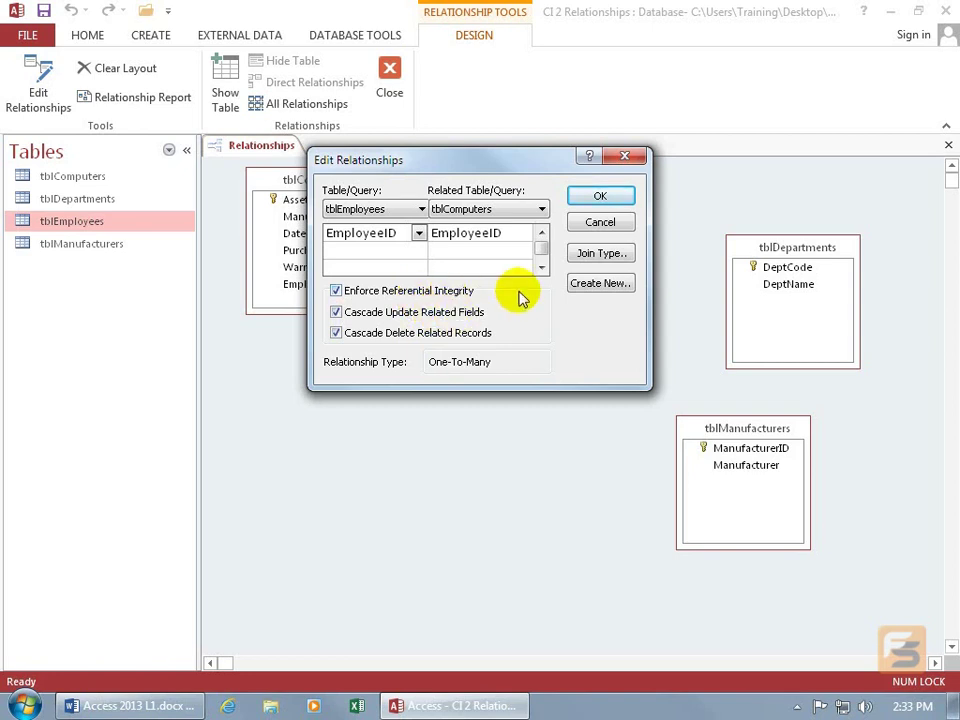
{"action": "left_click", "coordinate": [601, 222]}
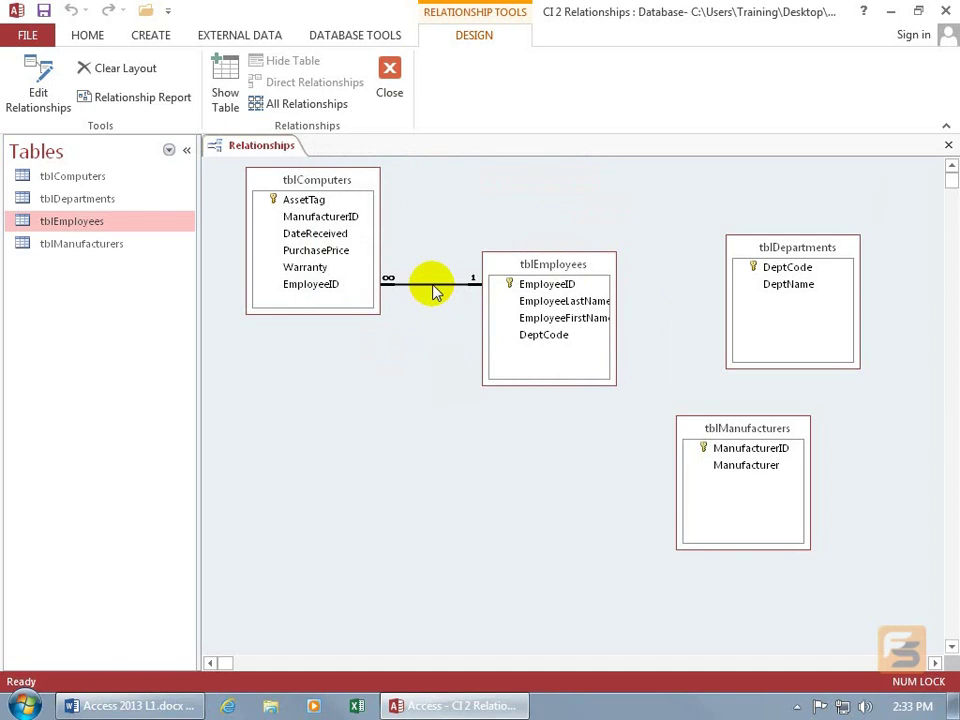
{"action": "right_click", "coordinate": [431, 286]}
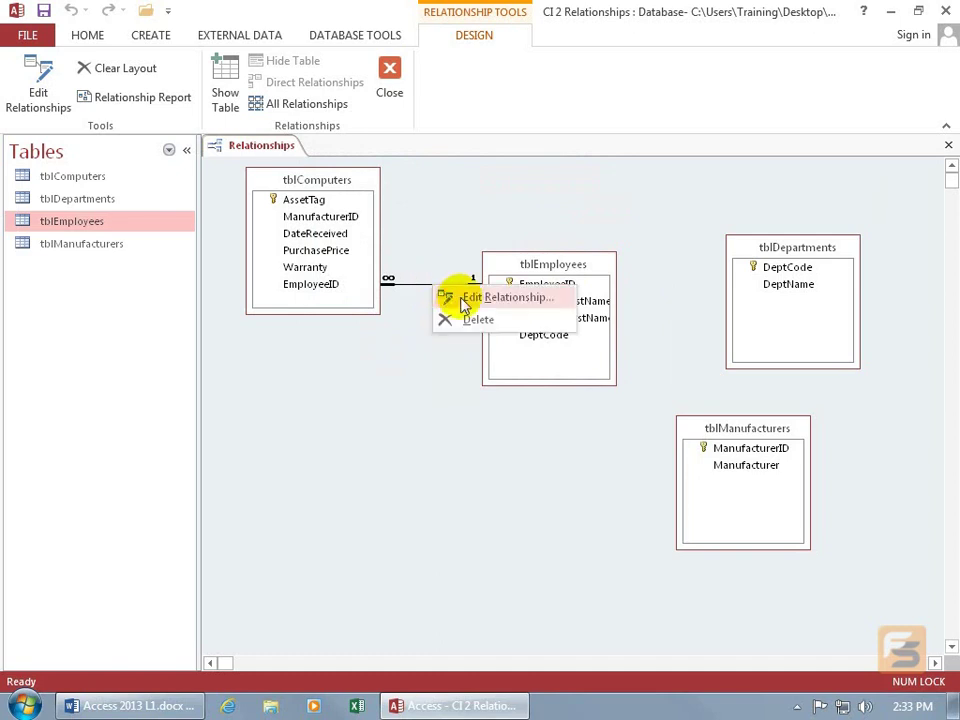
{"action": "left_click", "coordinate": [462, 319]}
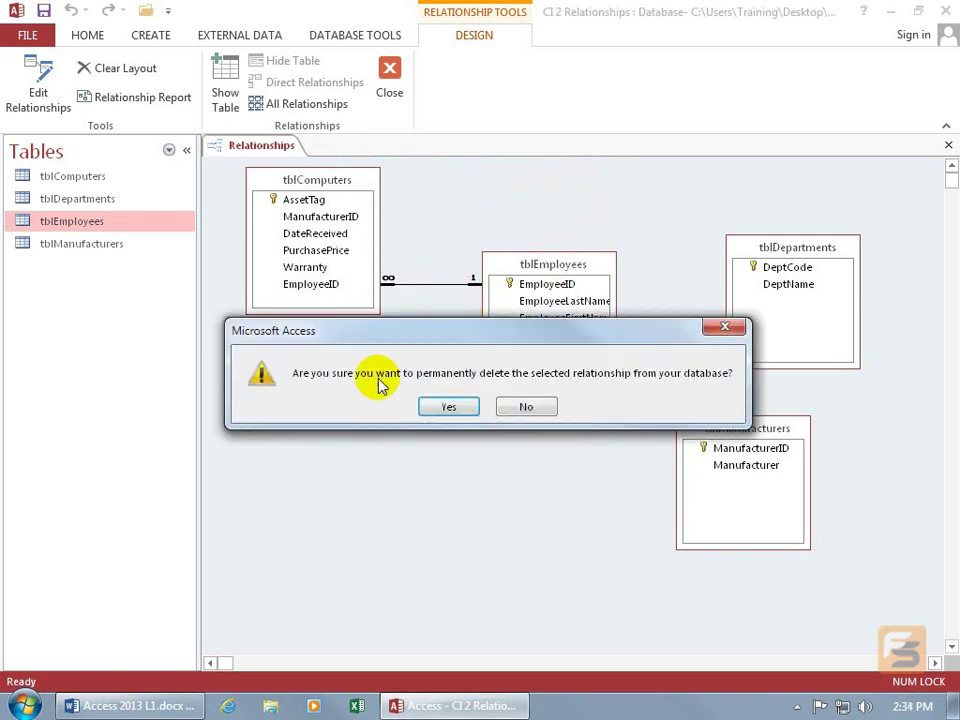
{"action": "left_click", "coordinate": [449, 406]}
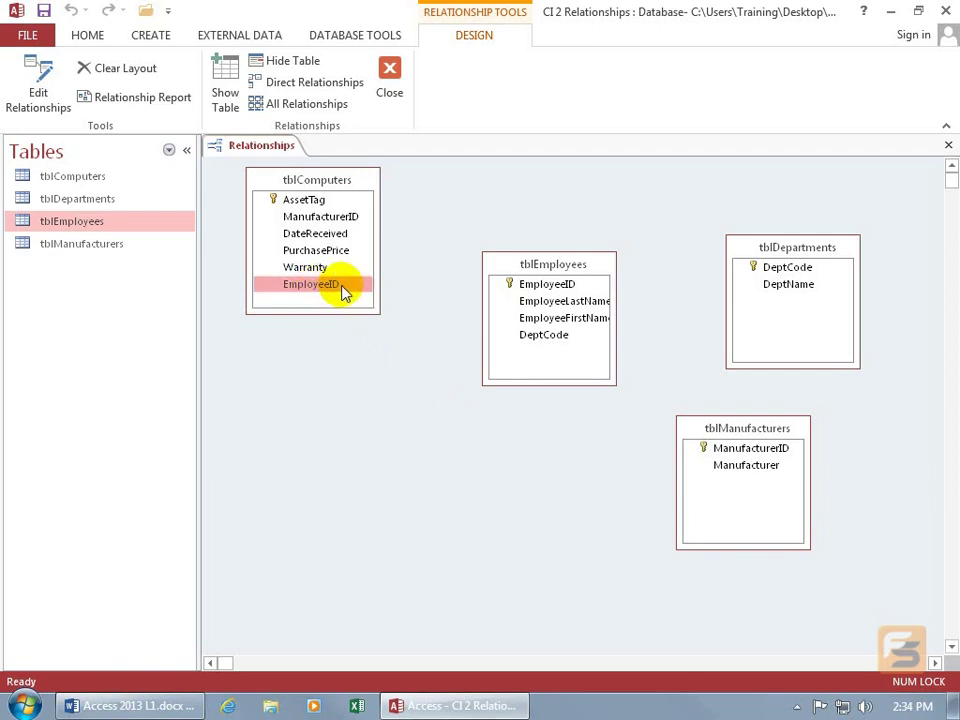
Relate EmployeeID in tblEmployees to EmployeeID in tblComputers with referential integrity, cascade update and cascade delete enforced
{"action": "left_click_drag", "start_coordinate": [527, 286], "coordinate": [336, 290]}
{"action": "left_click", "coordinate": [336, 290]}
{"action": "left_click", "coordinate": [337, 312]}
{"action": "left_click", "coordinate": [336, 333]}
{"action": "left_click", "coordinate": [591, 208]}
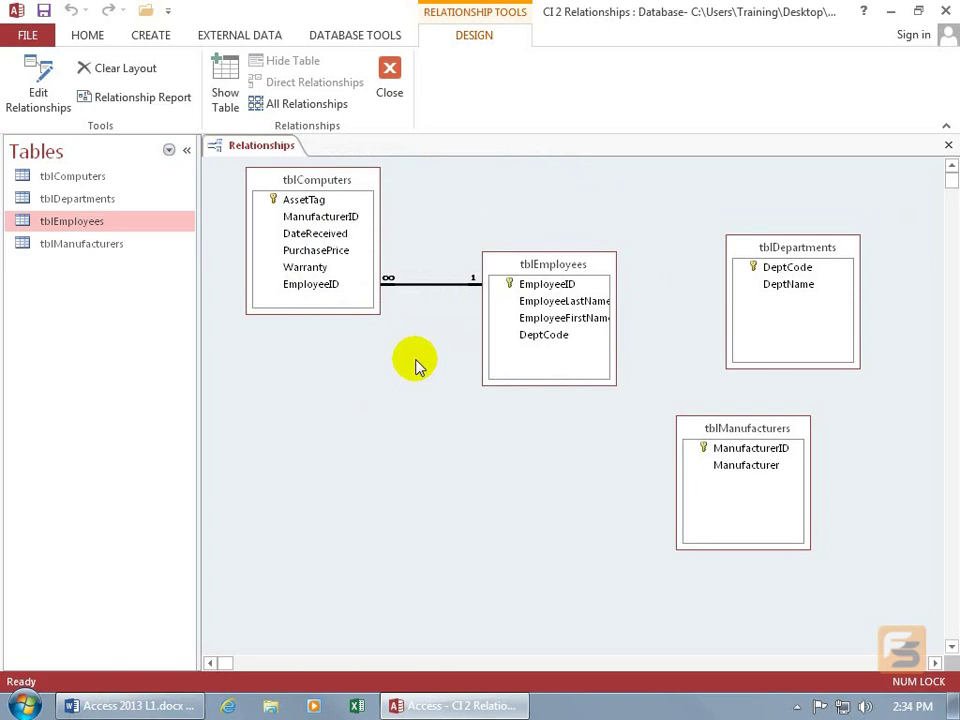
Relate DeptCode in tblDepartments to DeptCode in tblEmployees with referential integrity, cascade update and cascade delete enforced
{"action": "left_click", "coordinate": [553, 344]}
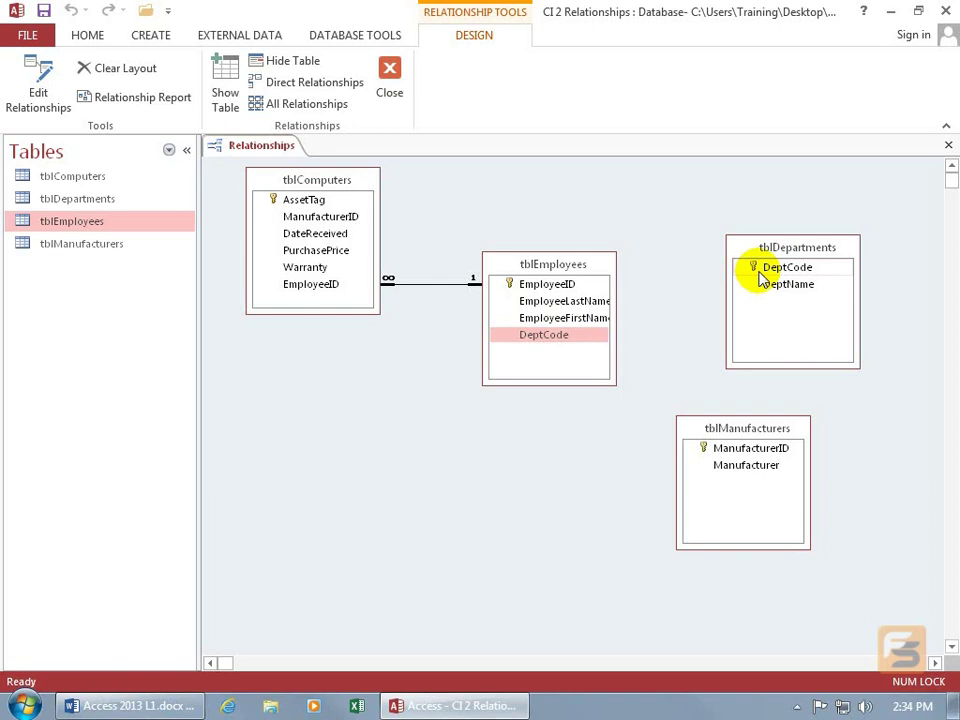
{"action": "left_click_drag", "start_coordinate": [756, 266], "coordinate": [548, 345]}
{"action": "left_click", "coordinate": [400, 290]}
{"action": "left_click", "coordinate": [386, 312]}
{"action": "left_click", "coordinate": [379, 335]}
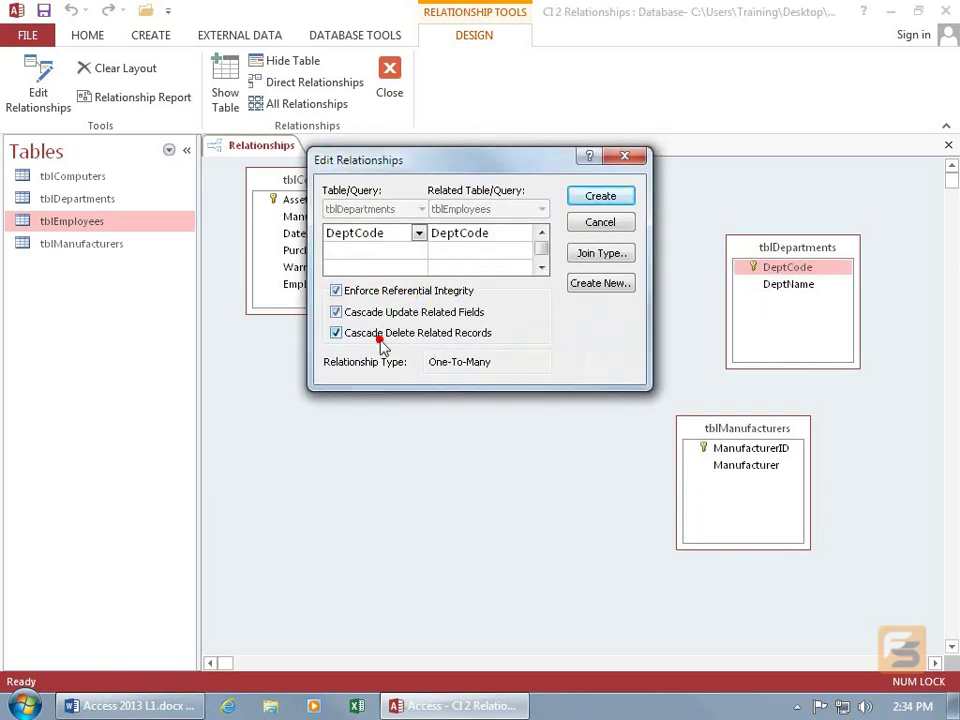
{"action": "left_click", "coordinate": [601, 197]}
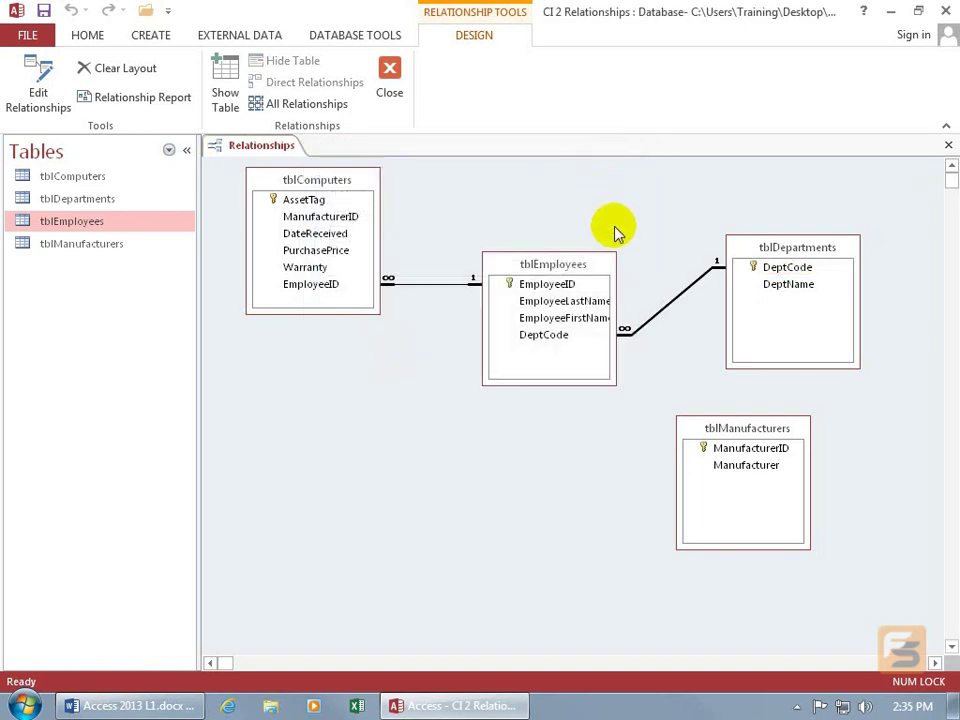
Relate ManufacturerID in tblManufacturers to ManufacturerID in tblComputers with referential integrity, cascade update and cascade delete enforced
{"action": "left_click_drag", "start_coordinate": [728, 452], "coordinate": [340, 222]}
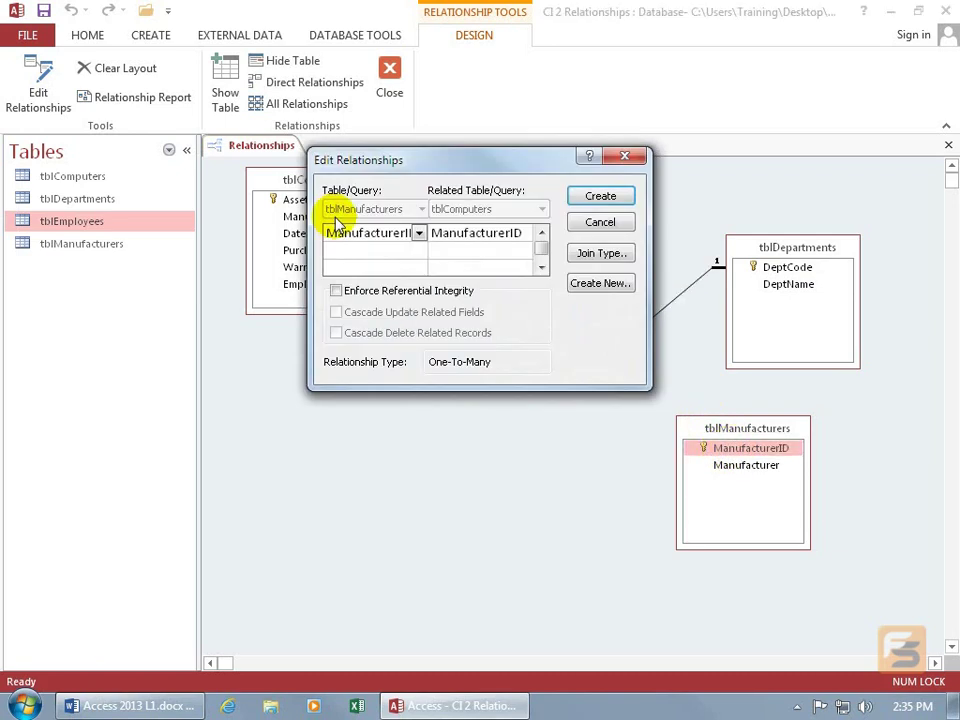
{"action": "left_click", "coordinate": [370, 291]}
{"action": "left_click", "coordinate": [370, 312]}
{"action": "left_click", "coordinate": [366, 333]}
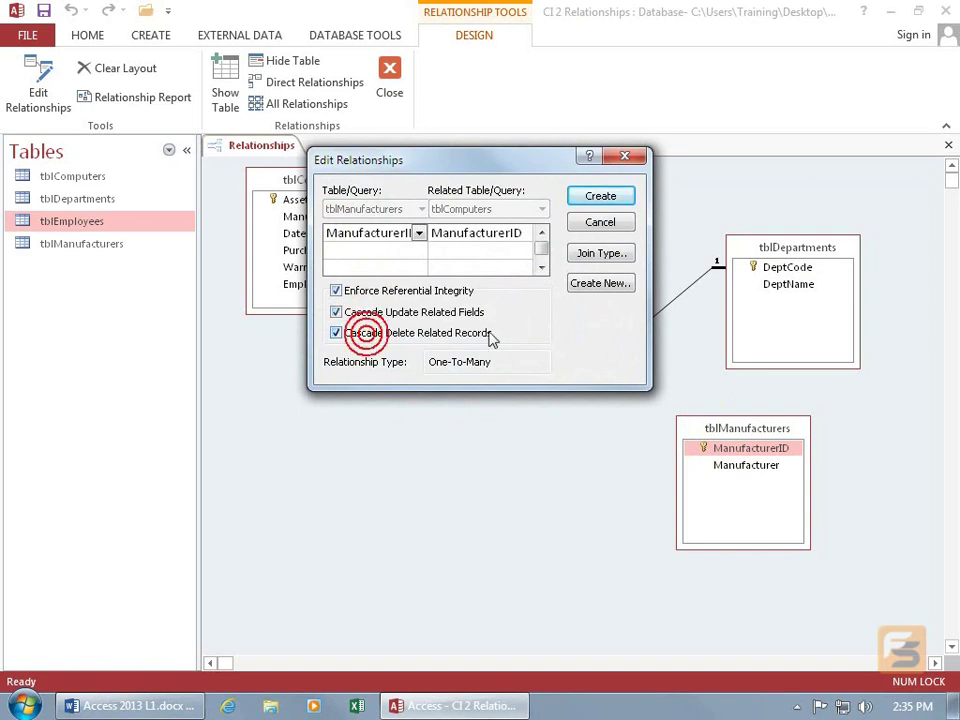
{"action": "left_click", "coordinate": [598, 197]}
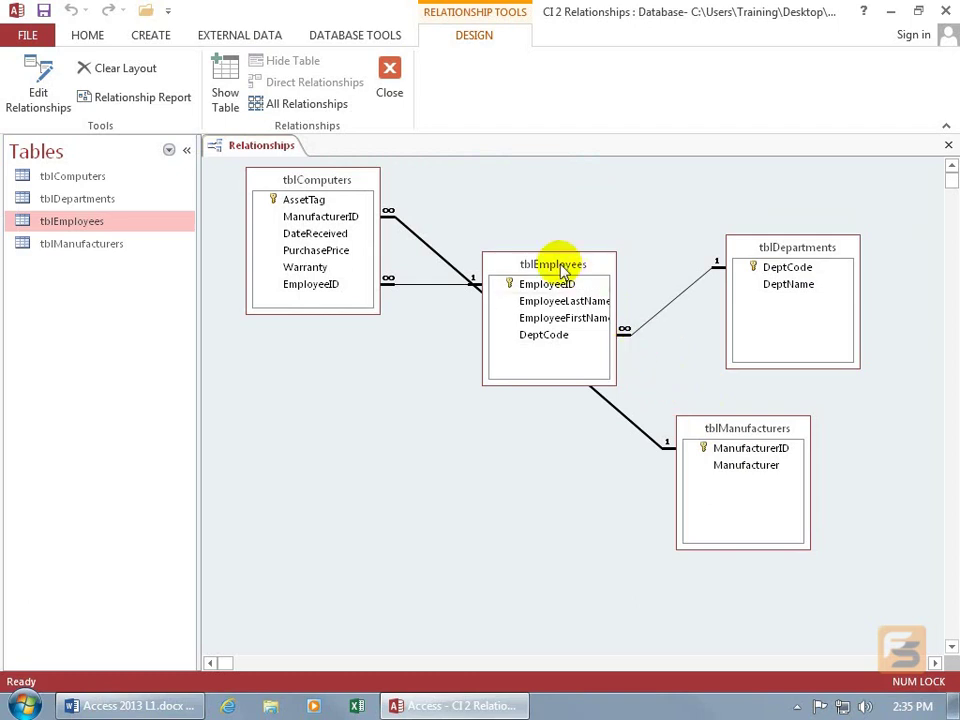
Arrange tblManufacturers beside tblComputers, tblEmployees below it and tblDepartments beside tblEmployees, and close the relationships layout with its changes saved
{"action": "left_click_drag", "start_coordinate": [562, 270], "coordinate": [502, 382]}
{"action": "left_click_drag", "start_coordinate": [746, 426], "coordinate": [542, 199]}
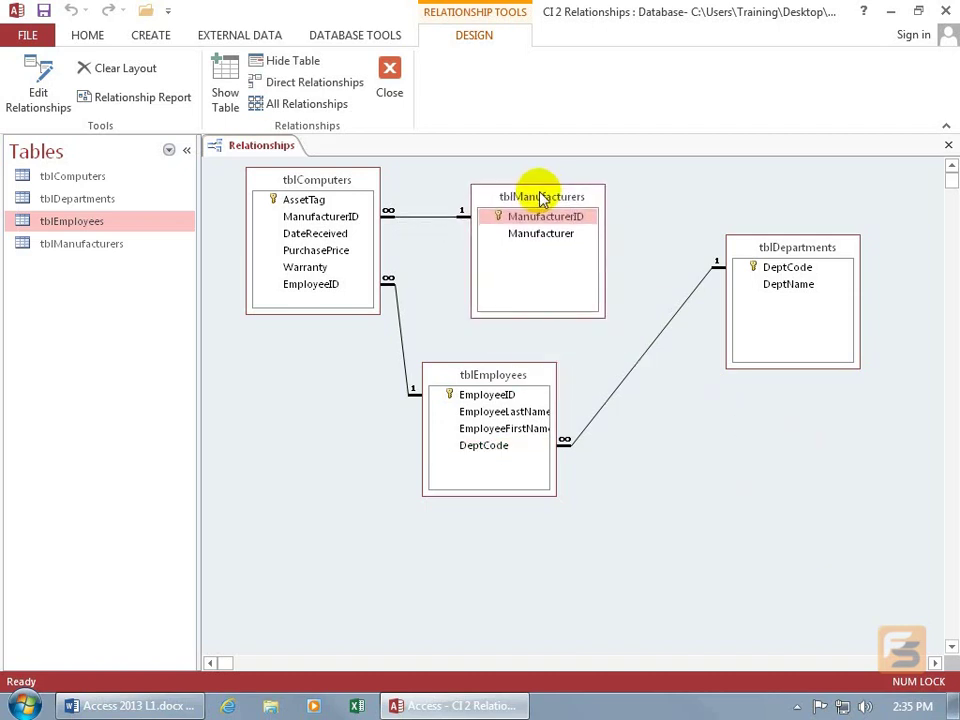
{"action": "left_click_drag", "start_coordinate": [768, 246], "coordinate": [635, 345]}
{"action": "mouse_move", "coordinate": [510, 378]}
{"action": "left_mouse_down"}
{"action": "mouse_move", "coordinate": [482, 372]}
{"action": "mouse_move", "coordinate": [497, 363]}
{"action": "left_mouse_up"}
{"action": "left_click_drag", "start_coordinate": [649, 349], "coordinate": [673, 419]}
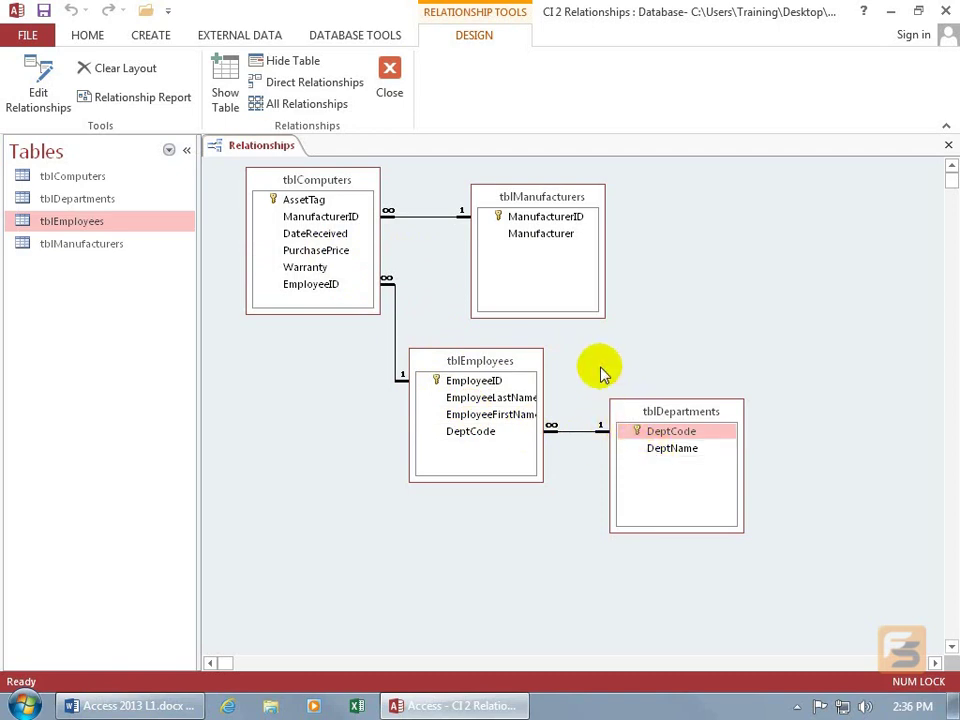
{"action": "left_click", "coordinate": [387, 105]}
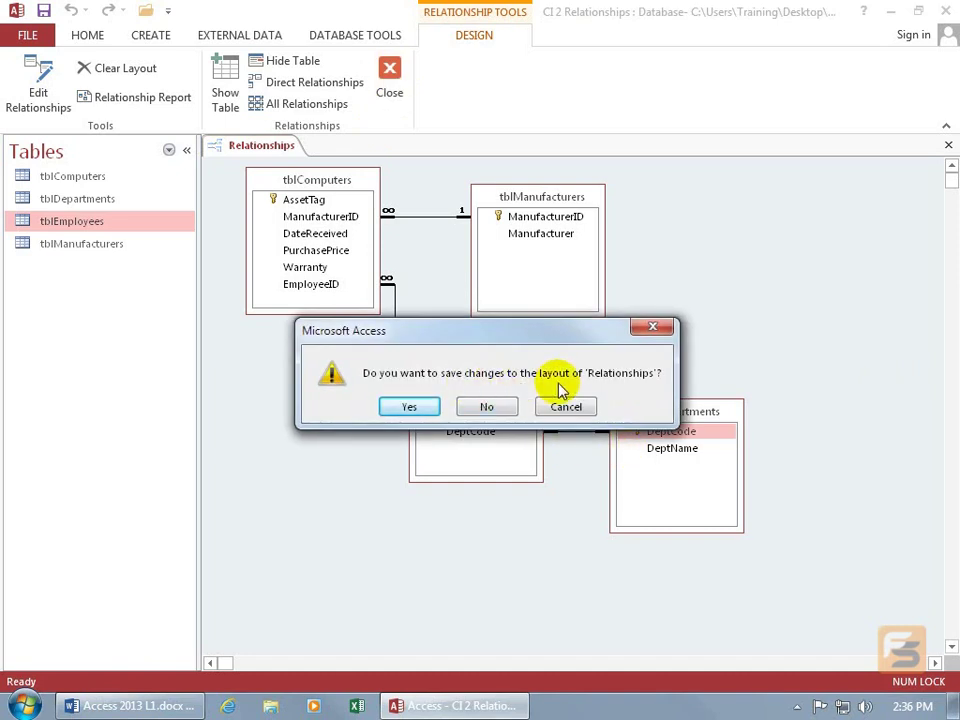
{"action": "left_click", "coordinate": [417, 404]}
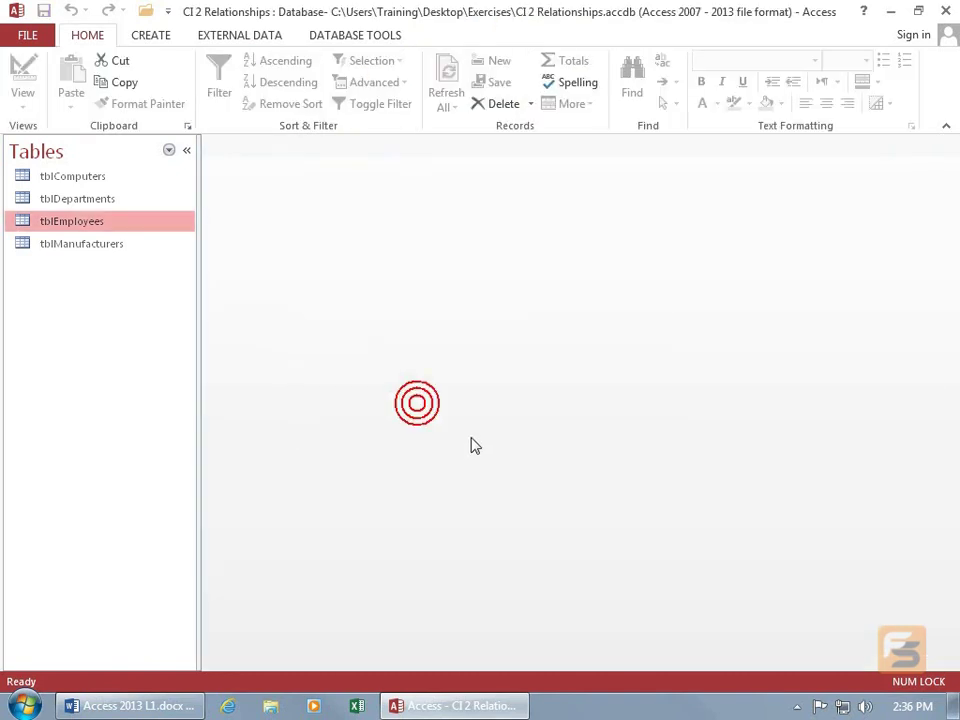
Move tblDepartments up to the right of tblManufacturers in the relationships layout, and close the layout with its changes saved
{"action": "left_click", "coordinate": [354, 37]}
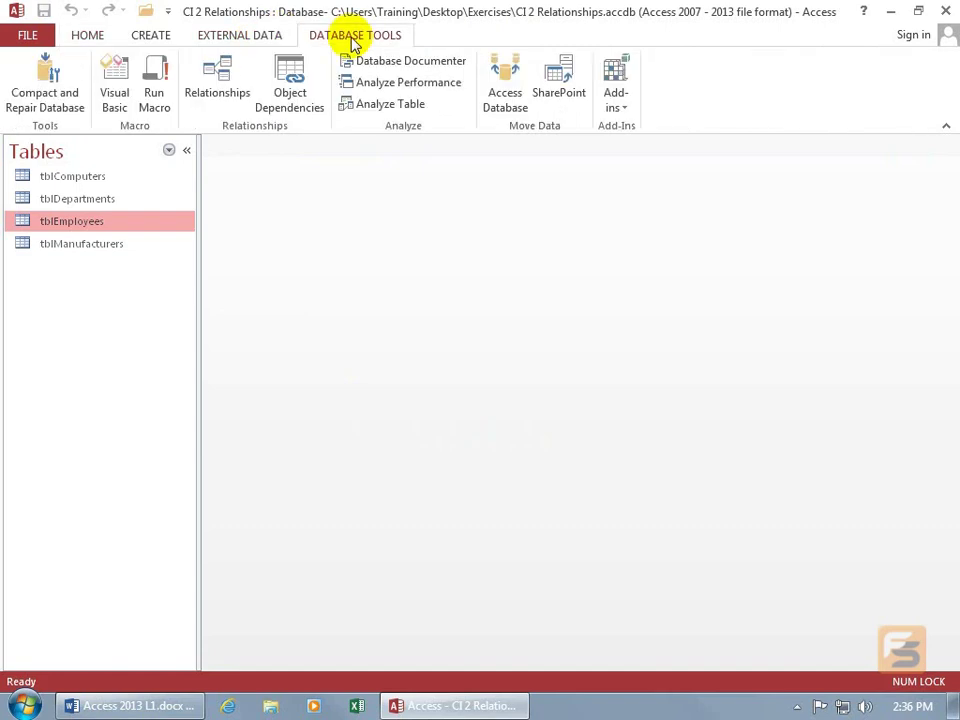
{"action": "left_click", "coordinate": [217, 82]}
{"action": "left_click_drag", "start_coordinate": [619, 410], "coordinate": [739, 262]}
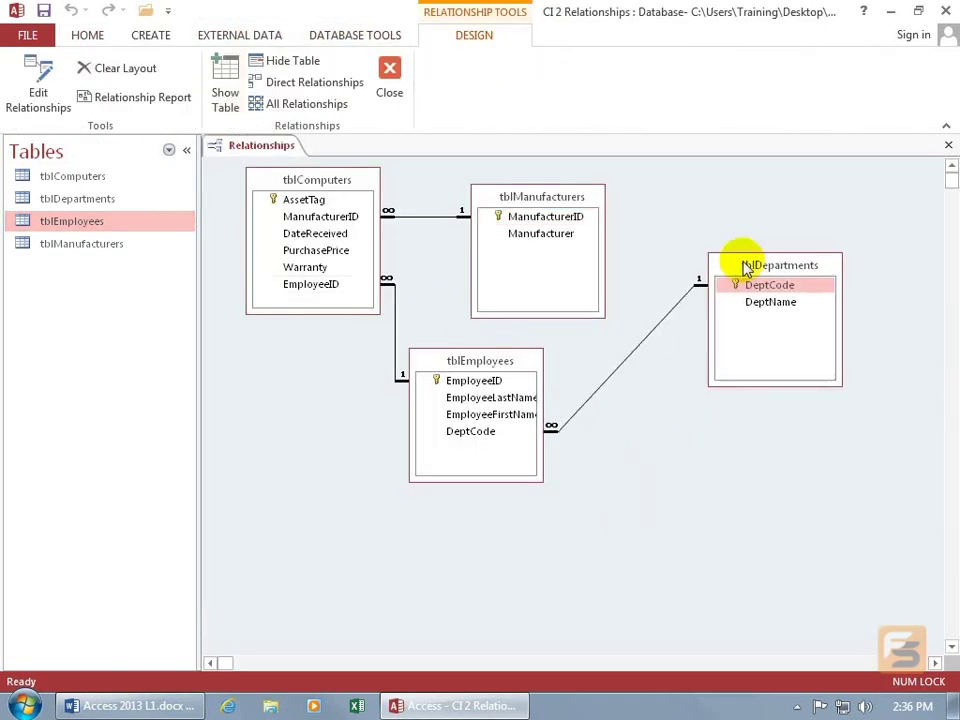
{"action": "left_click", "coordinate": [386, 72]}
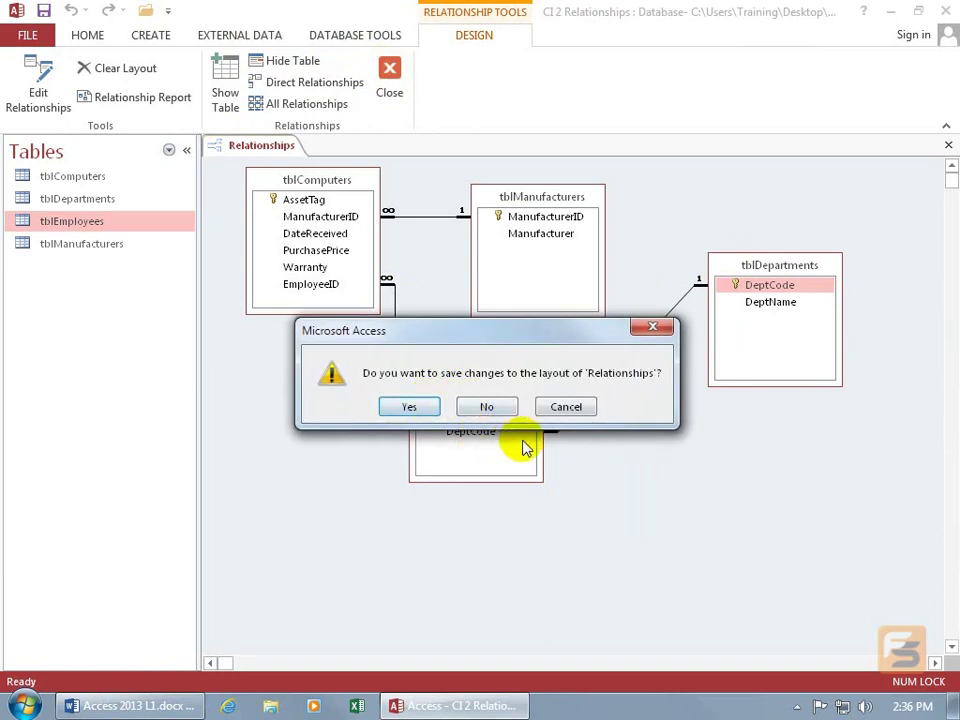
{"action": "left_click", "coordinate": [416, 407]}
Move tblDepartments back down beside tblEmployees in the reopened relationships layout, and save the layout
{"action": "left_click", "coordinate": [352, 35]}
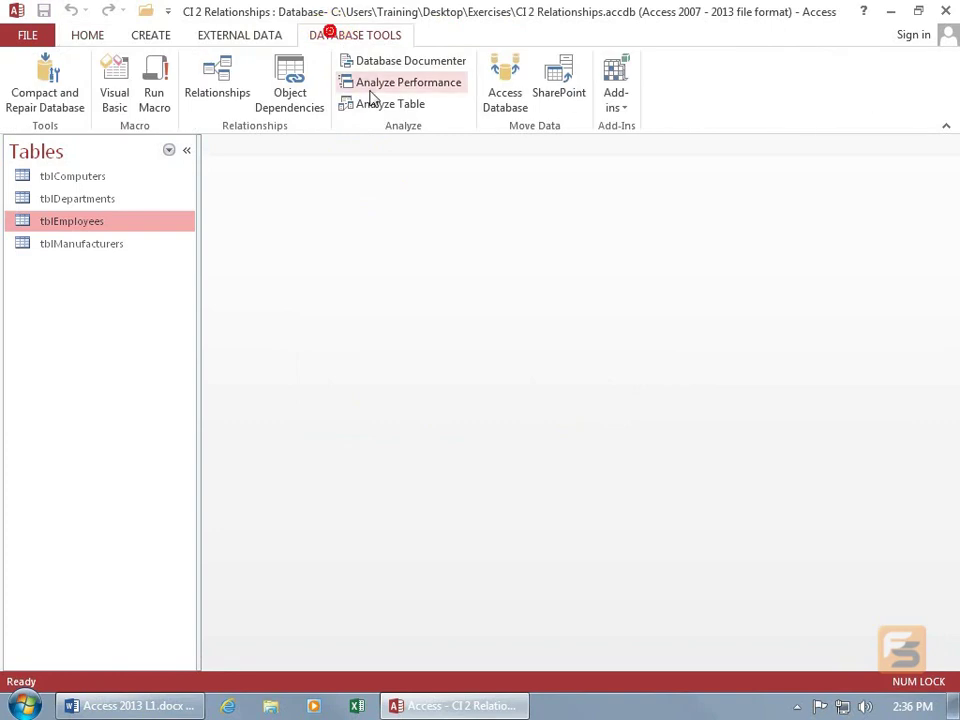
{"action": "left_click", "coordinate": [222, 90]}
{"action": "left_click_drag", "start_coordinate": [750, 265], "coordinate": [680, 411]}
{"action": "left_click", "coordinate": [50, 14]}
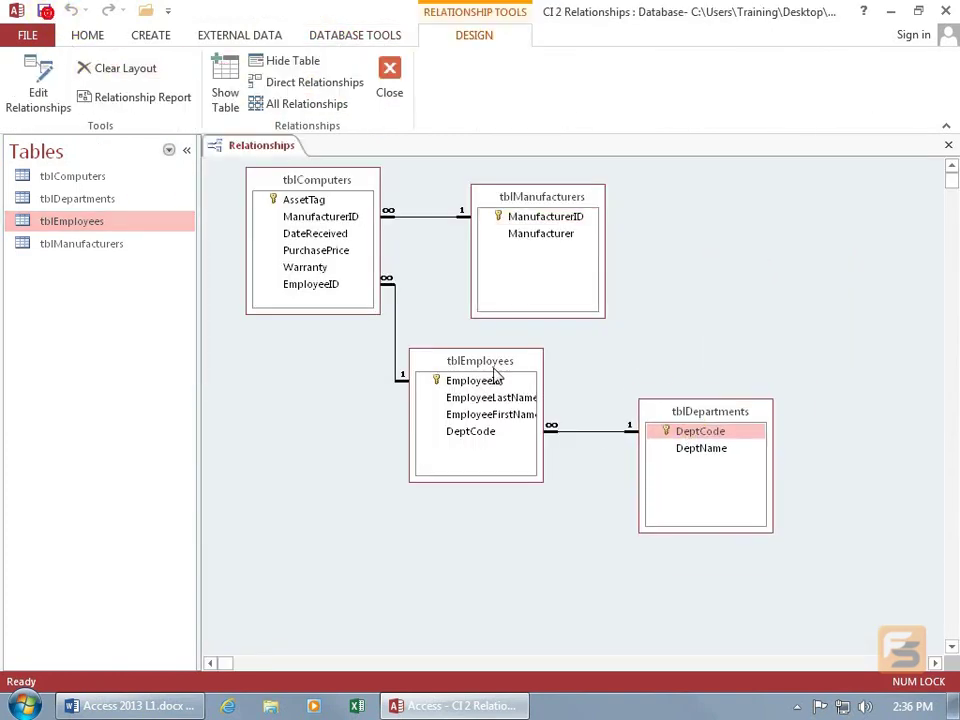